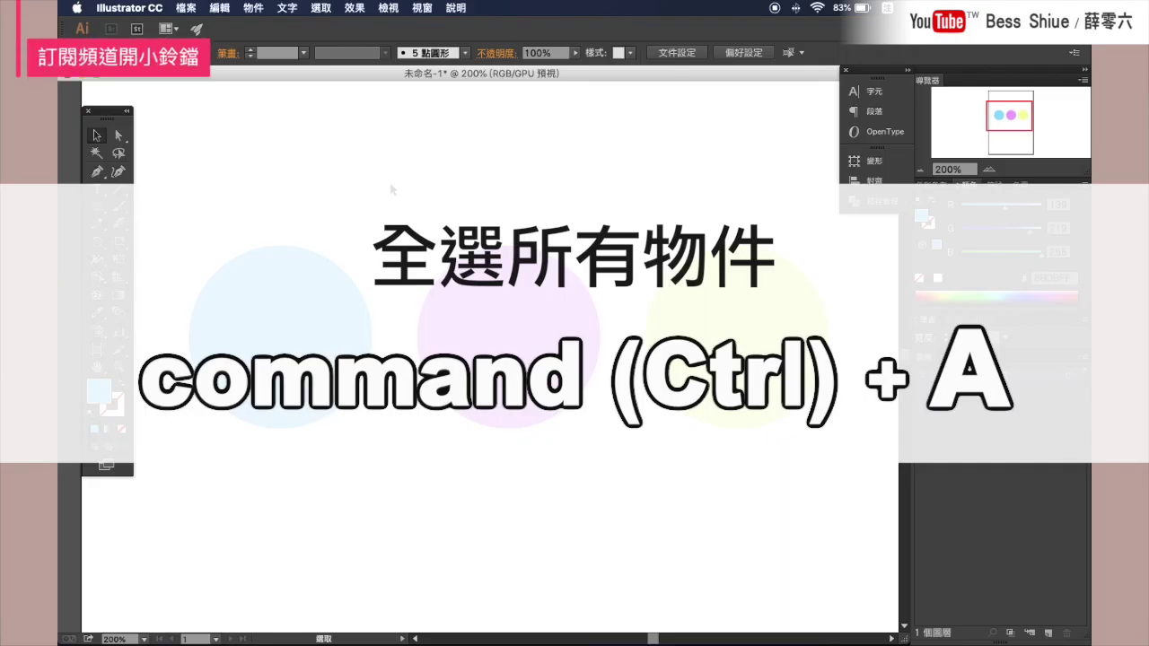
# Pan the view, select all three circles, and bring up the save dialog
pyautogui.press('space')
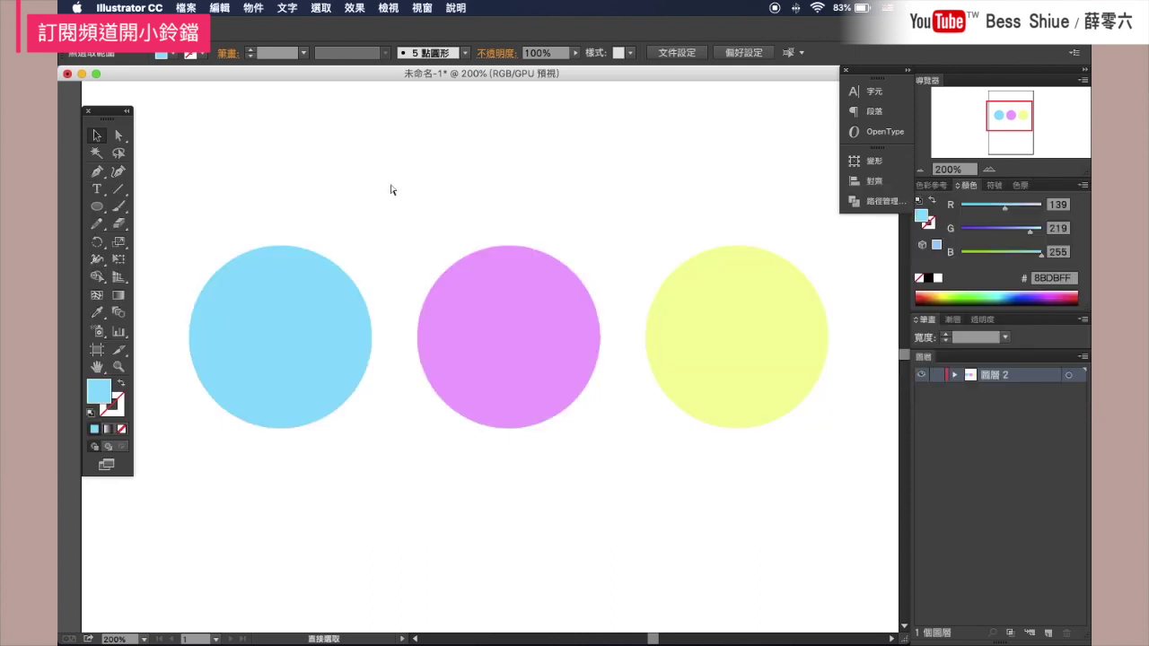
pyautogui.hotkey('ctrl', 'a')
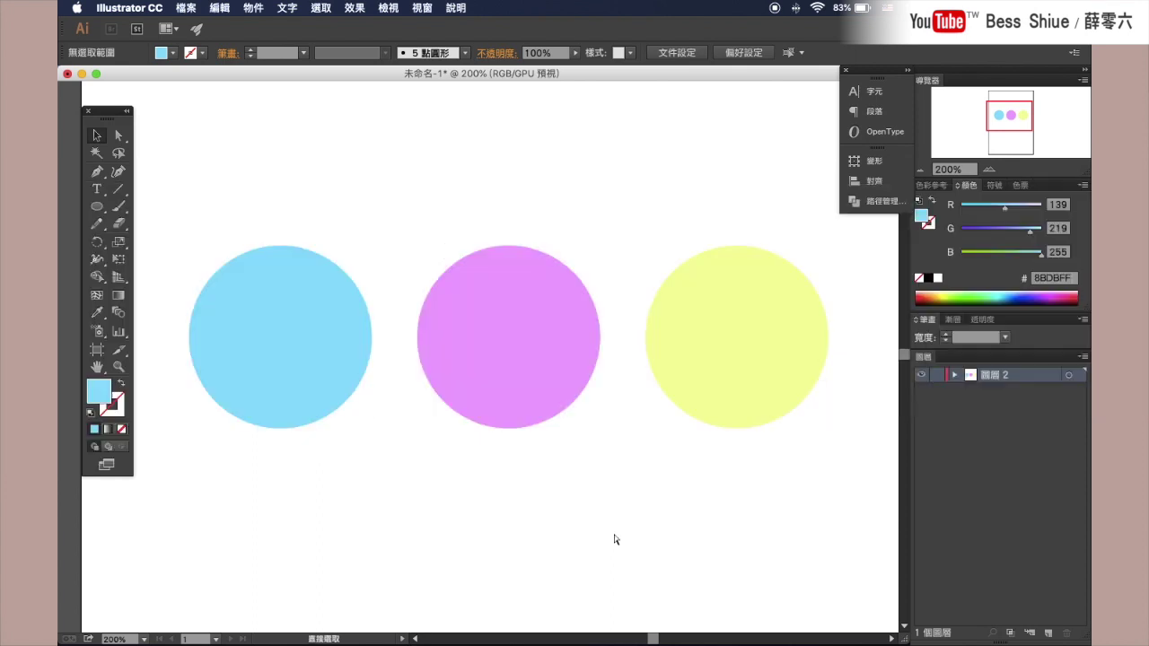
pyautogui.hotkey('ctrl', 's')
# Marquee-select the three circles, group them with Ctrl+G, and drag the group as one
pyautogui.moveTo(827, 495); pyautogui.dragTo(244, 195)
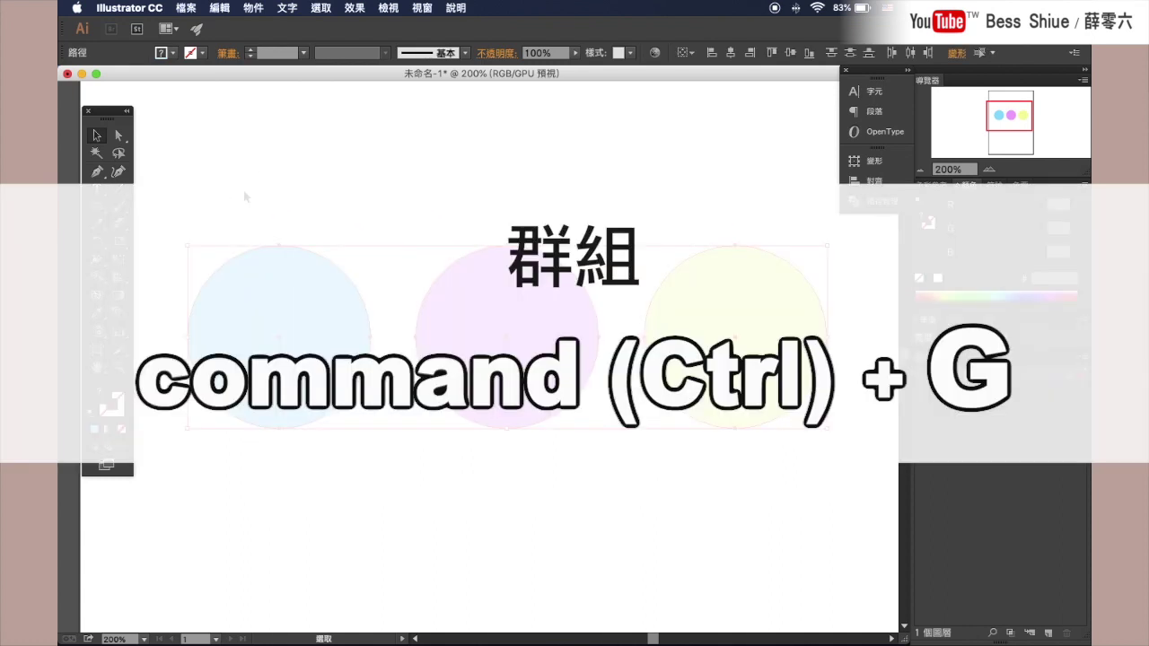
pyautogui.hotkey('ctrl', 'g')
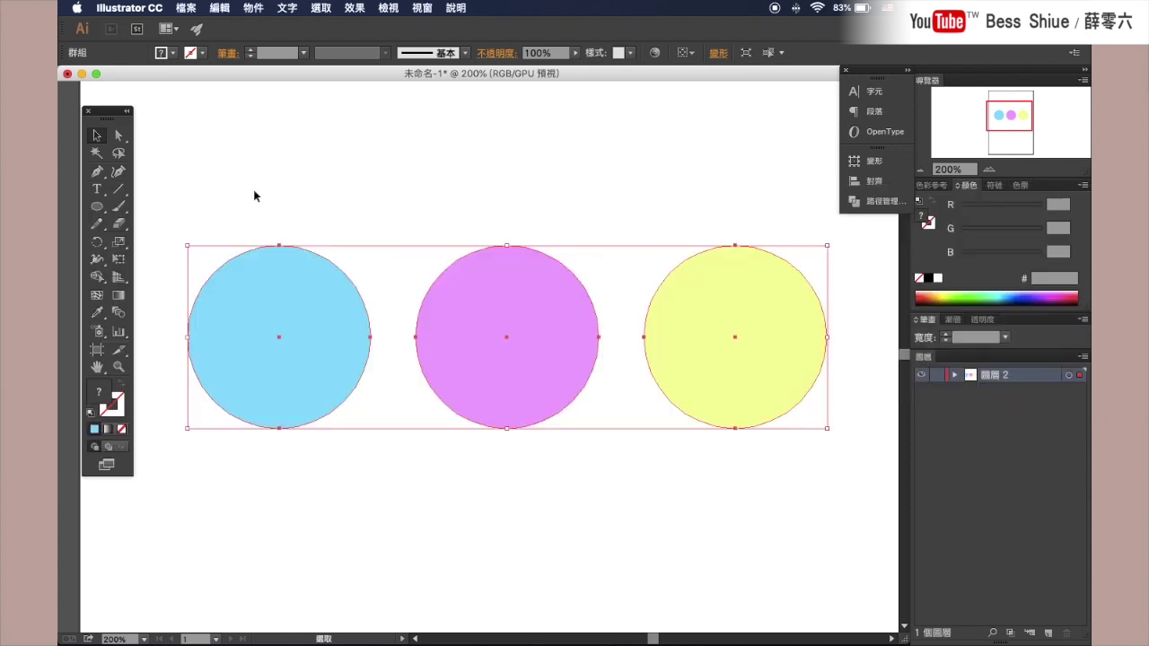
pyautogui.moveTo(272, 288)
pyautogui.mouseDown()
pyautogui.moveTo(295, 395)
pyautogui.moveTo(318, 239)
pyautogui.mouseUp()
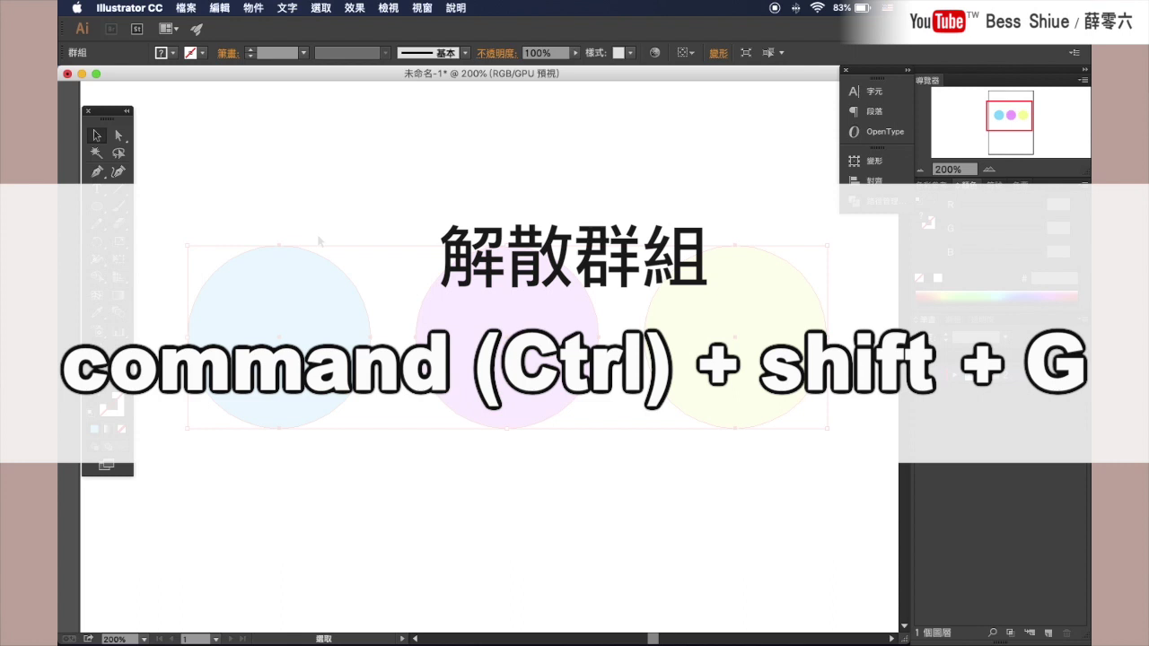
# Ungroup the circles, then move the blue circle down alone and undo it
pyautogui.press('super+shift+g')
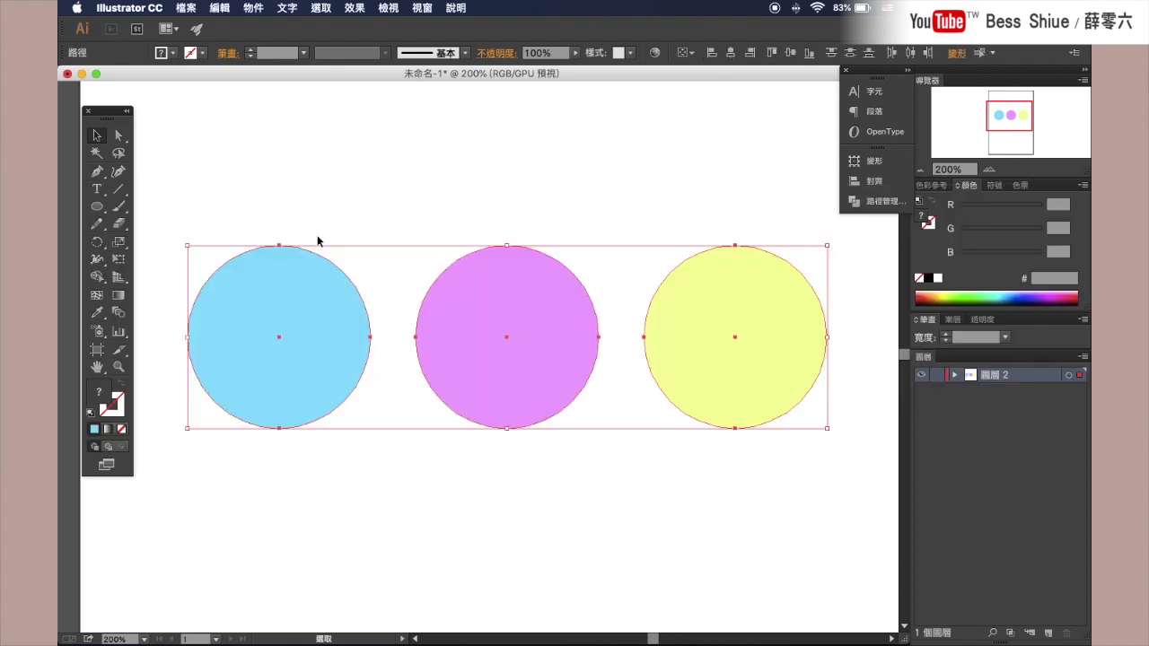
pyautogui.click(320, 214)
pyautogui.moveTo(307, 292); pyautogui.dragTo(318, 379)
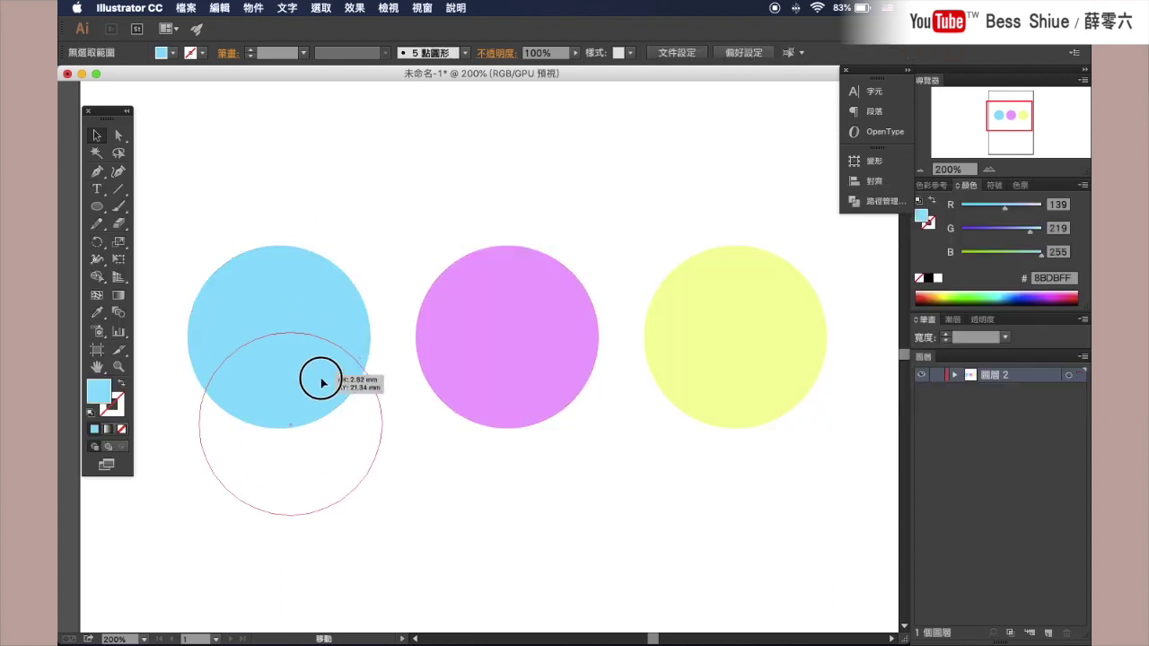
pyautogui.press('super+z')
# Move the magenta and yellow circles down separately, undoing each, then select the blue circle
pyautogui.moveTo(495, 335); pyautogui.dragTo(496, 434)
pyautogui.press('super+z')
pyautogui.moveTo(712, 324); pyautogui.dragTo(713, 423)
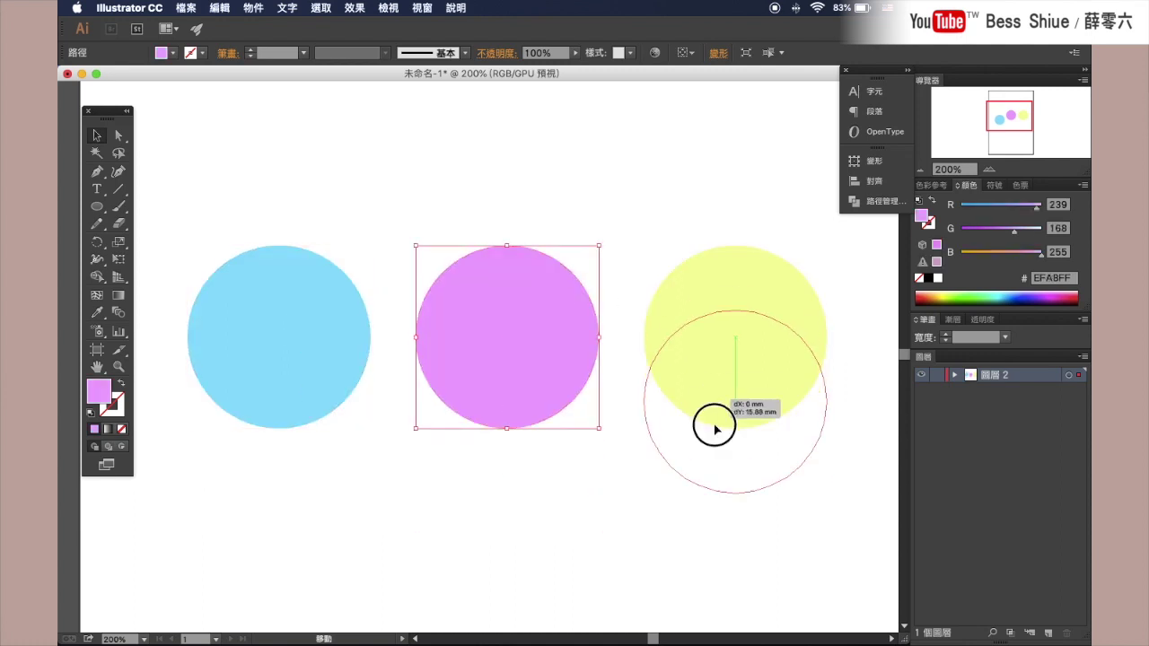
pyautogui.press('super+z')
pyautogui.click(576, 204)
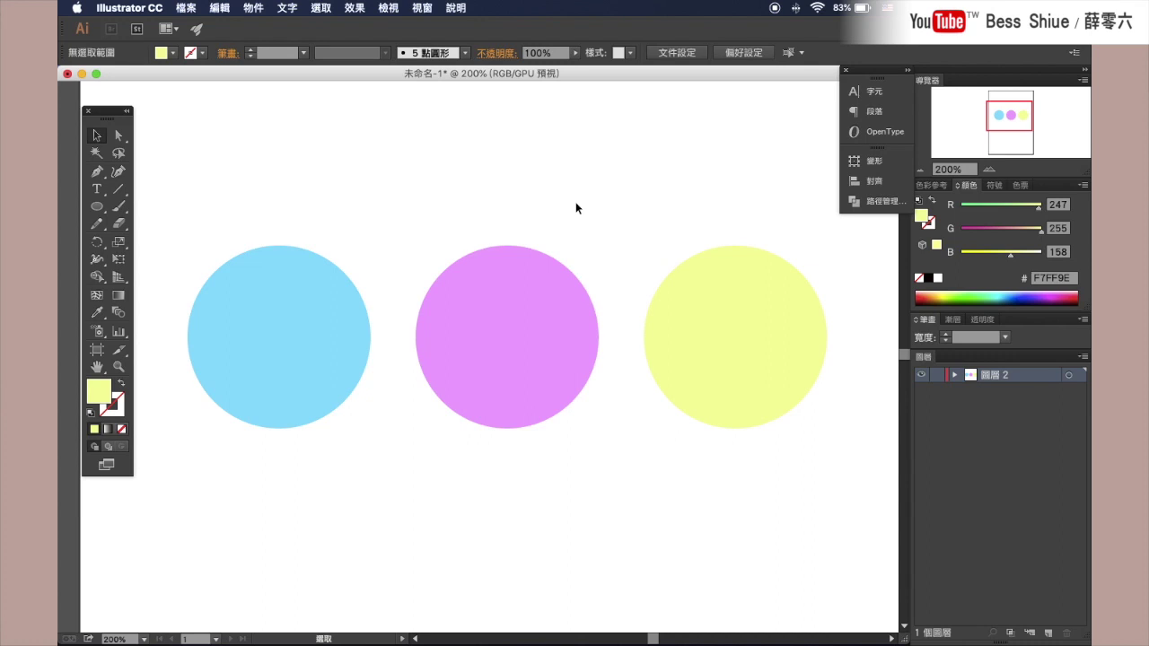
pyautogui.click(292, 324)
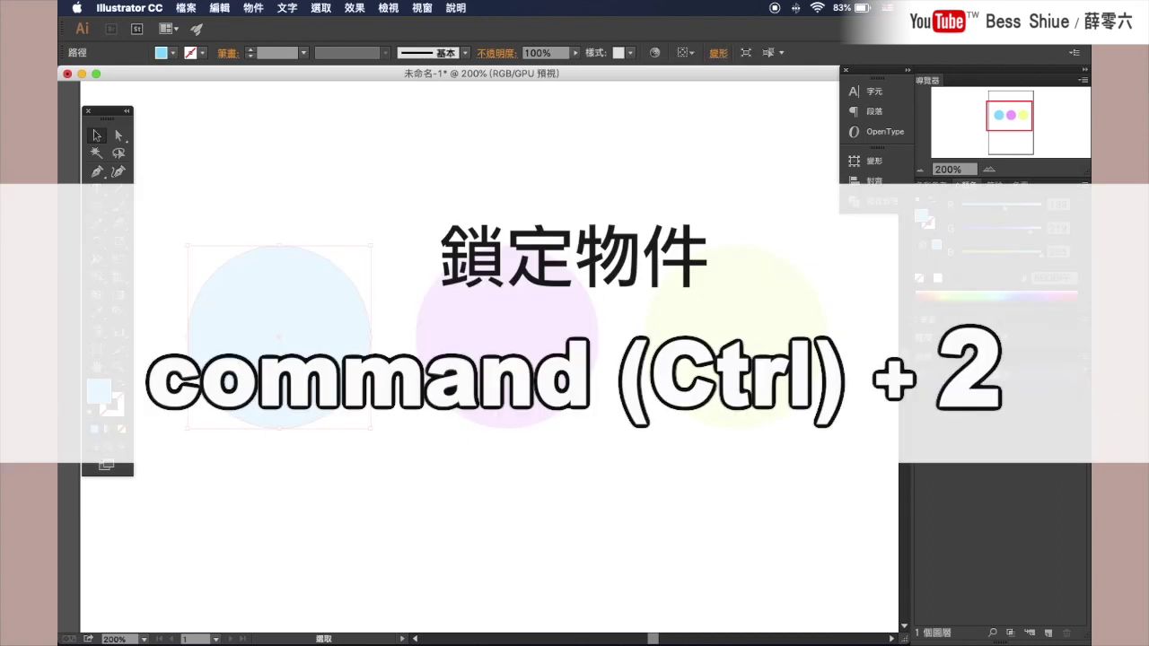
# Lock the blue circle with Ctrl+2 and deselect everything
pyautogui.hotkey('ctrl', '2')
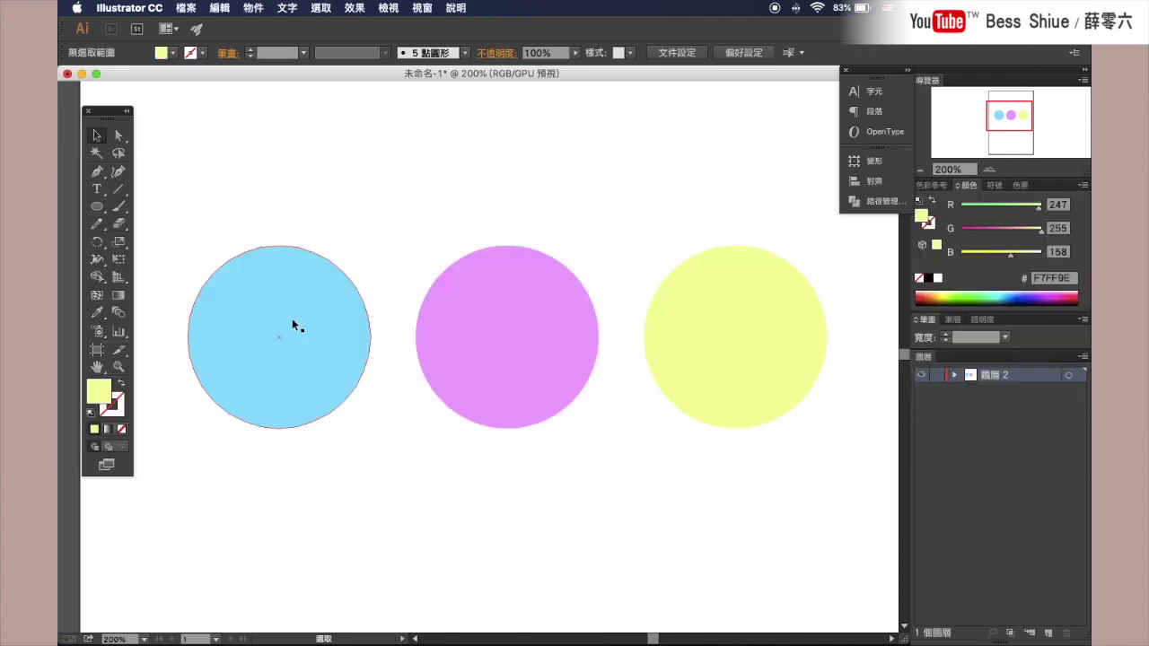
pyautogui.click(296, 326)
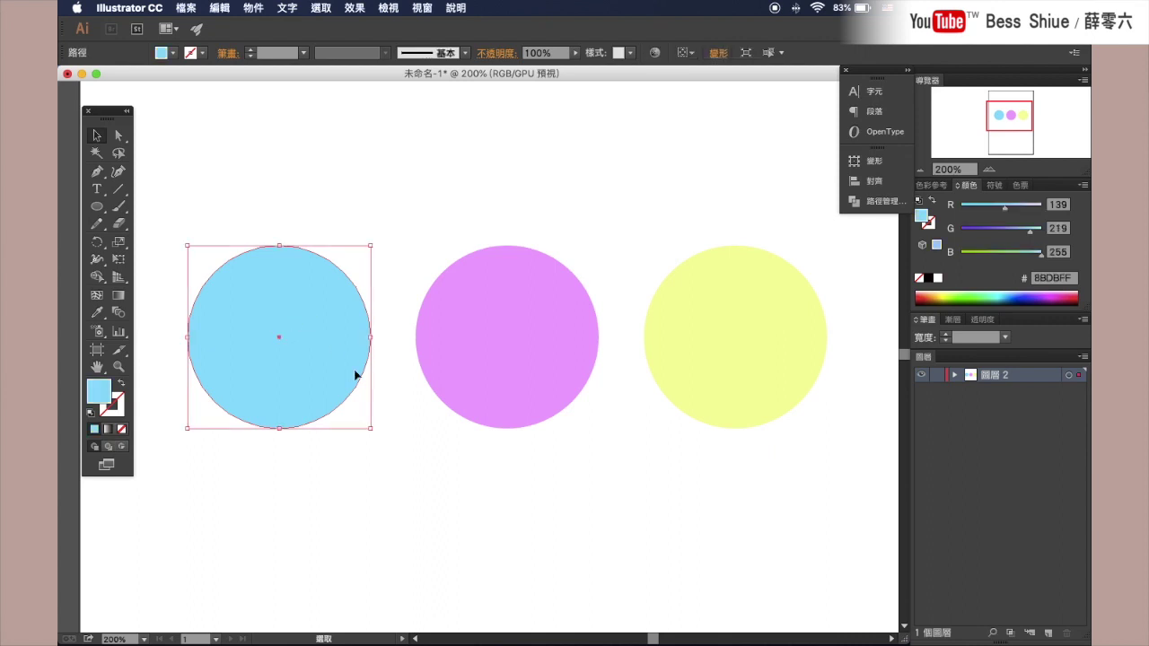
pyautogui.press('super+shift+a')
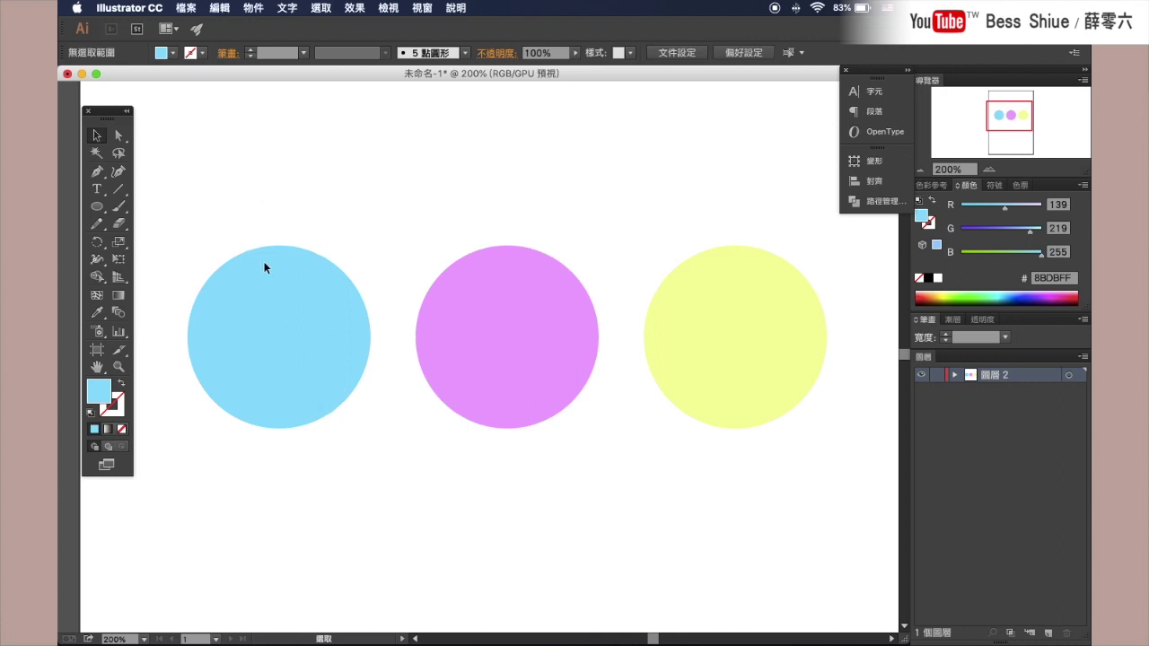
# Move the magenta circle, then confirm the locked blue circle can't be selected
pyautogui.moveTo(592, 358); pyautogui.dragTo(502, 308)
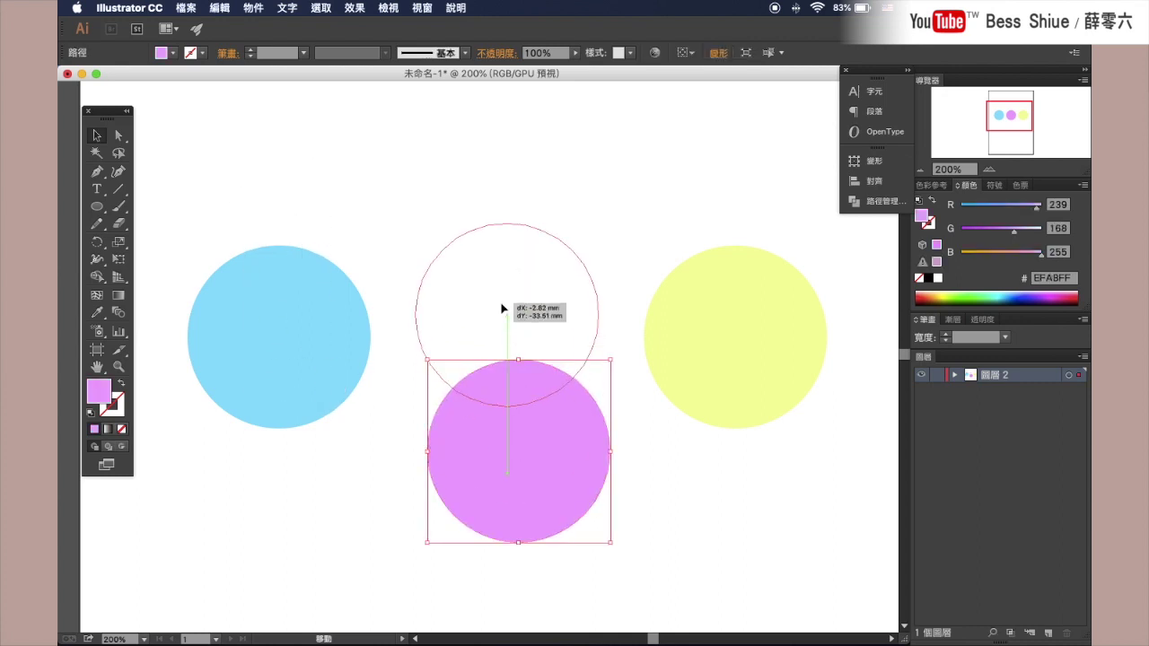
pyautogui.moveTo(299, 303); pyautogui.dragTo(325, 406)
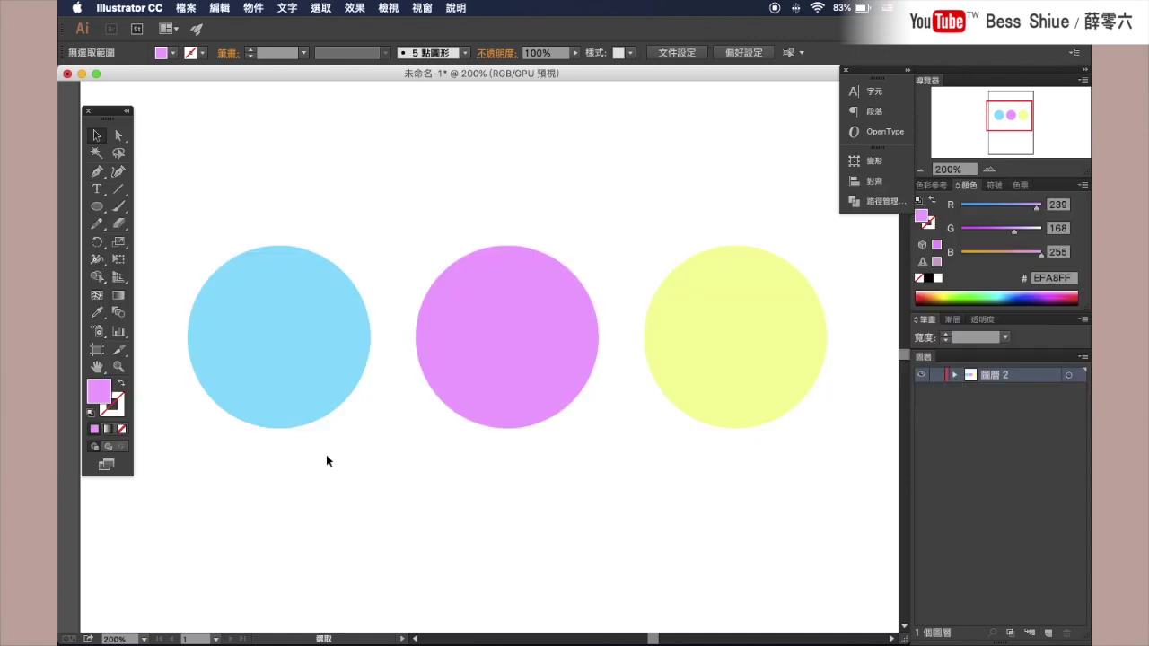
pyautogui.click(303, 377)
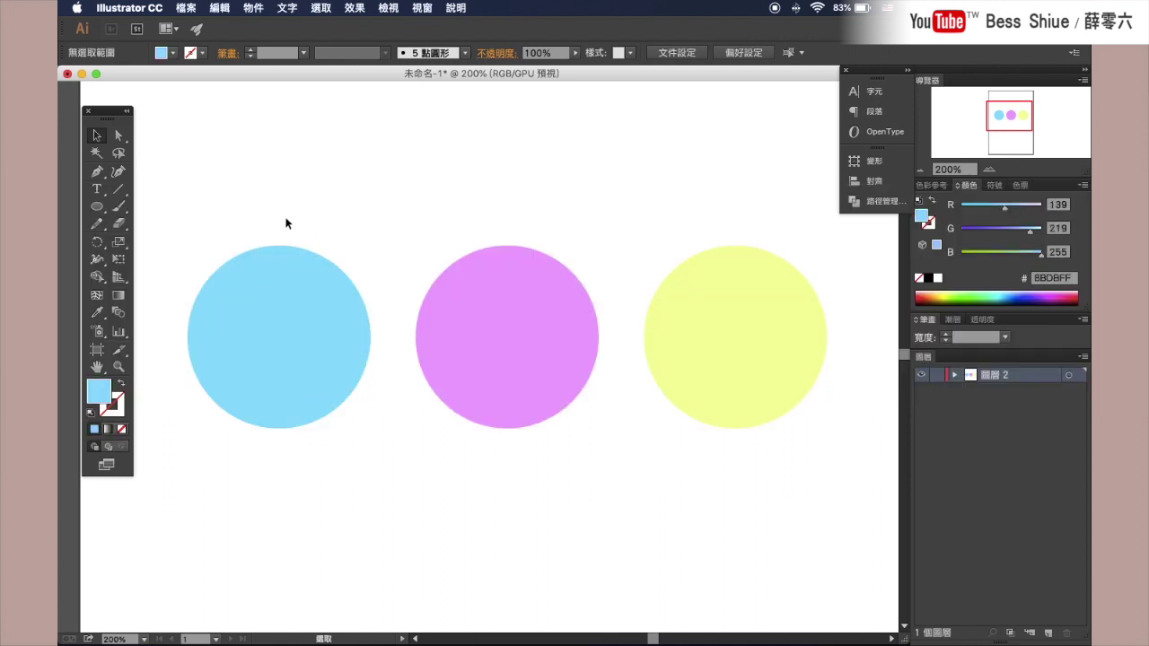
pyautogui.moveTo(254, 212); pyautogui.dragTo(321, 422)
pyautogui.click(314, 387)
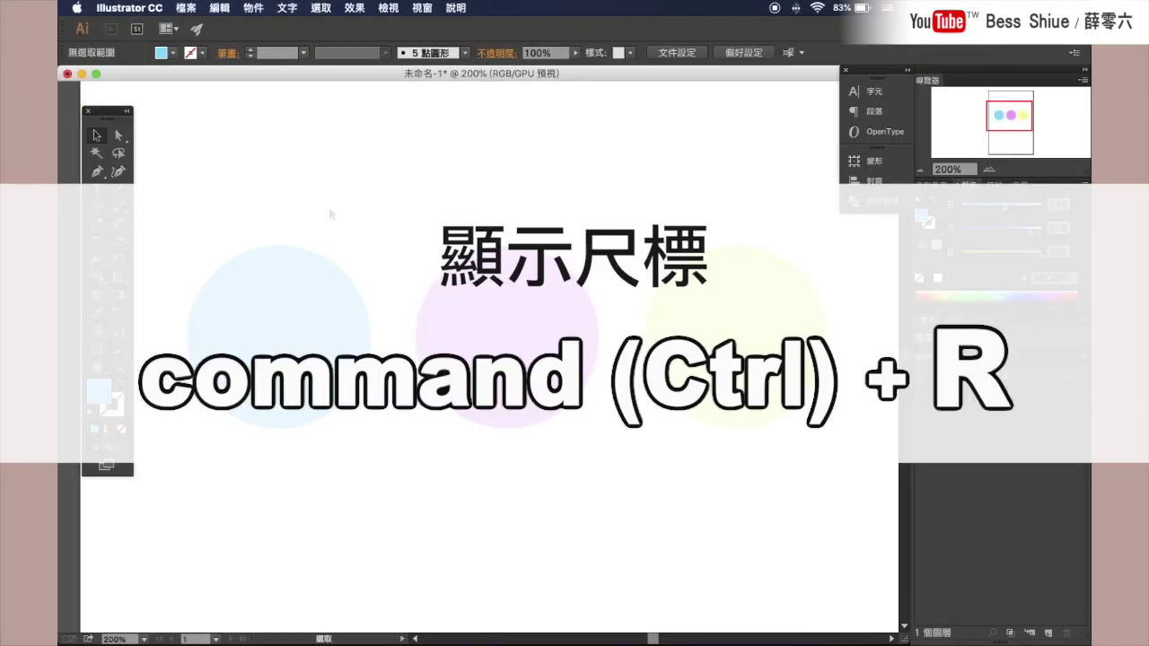
# Toggle the document rulers off and back on with Ctrl+R
pyautogui.press('ctrl')
pyautogui.hotkey('ctrl', 'r')
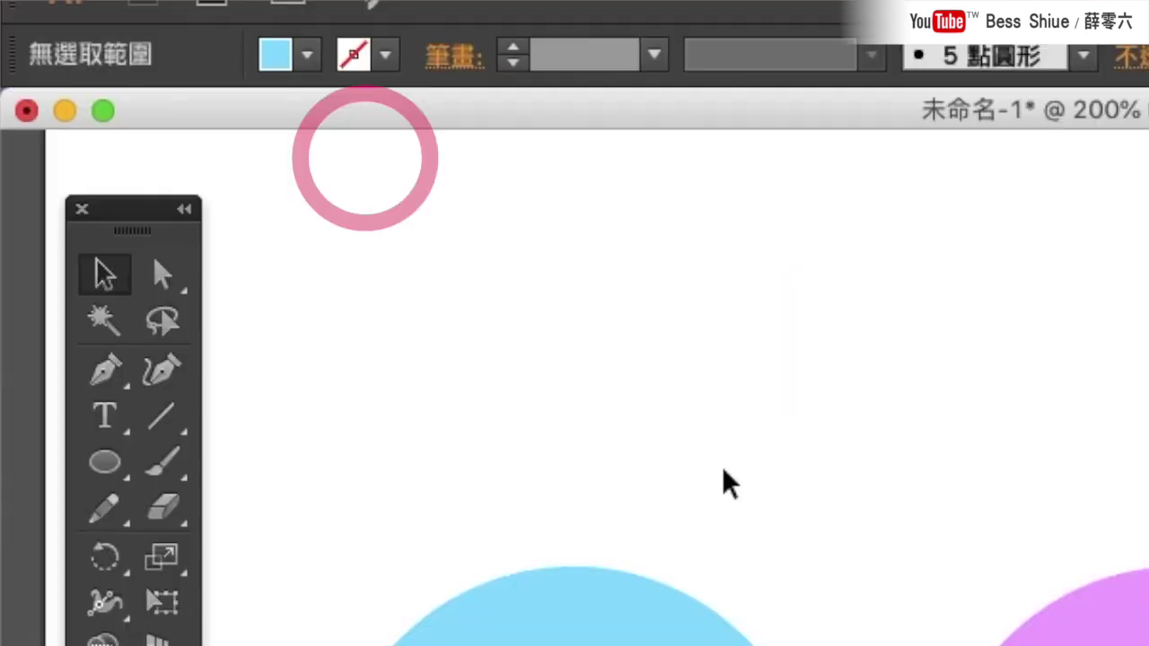
pyautogui.hotkey('ctrl', 'r')
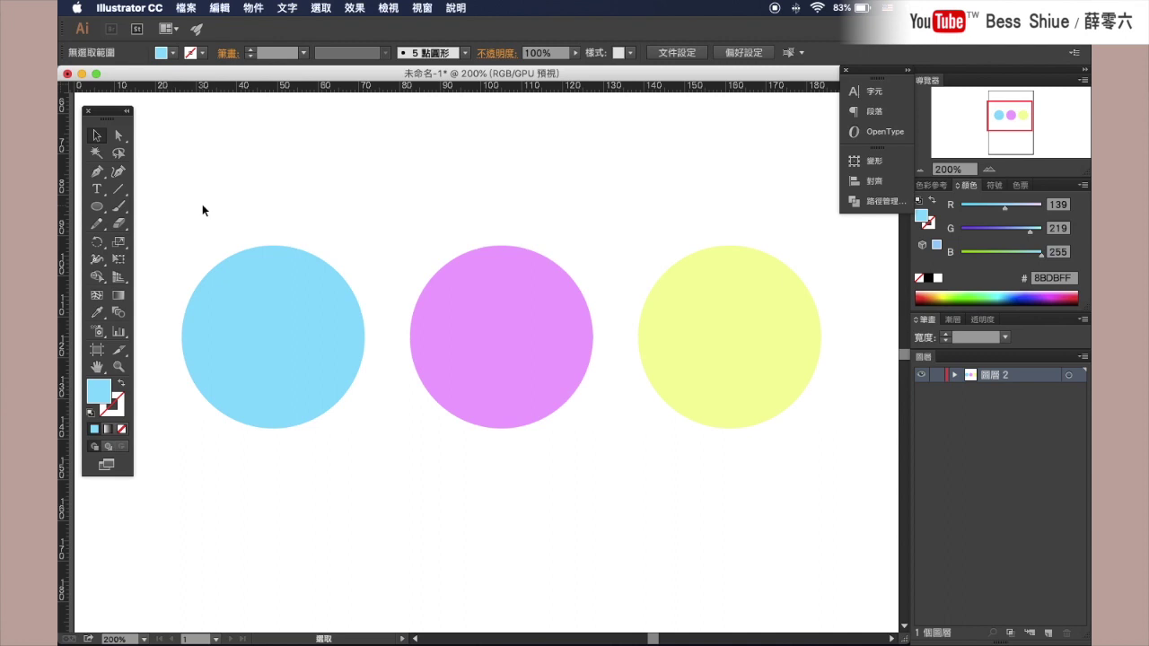
# With the Ellipse tool, pan up and draw a new perfect circle below the row
pyautogui.click(96, 208)
pyautogui.moveTo(297, 299); pyautogui.dragTo(301, 218)
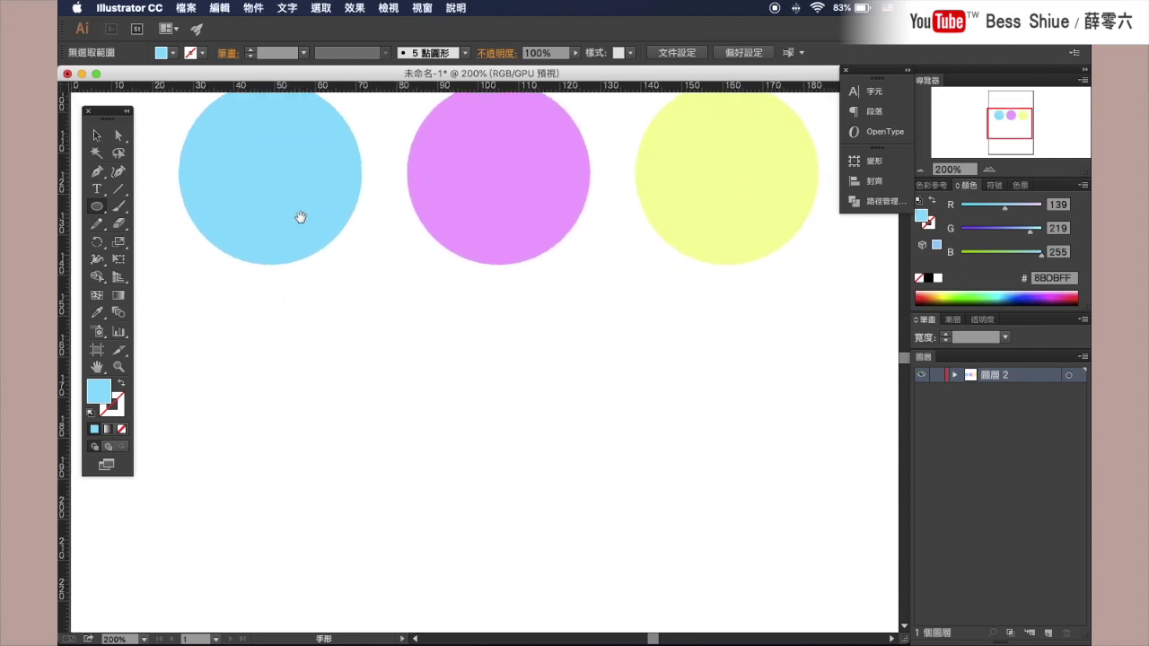
pyautogui.moveTo(246, 313); pyautogui.dragTo(434, 478)
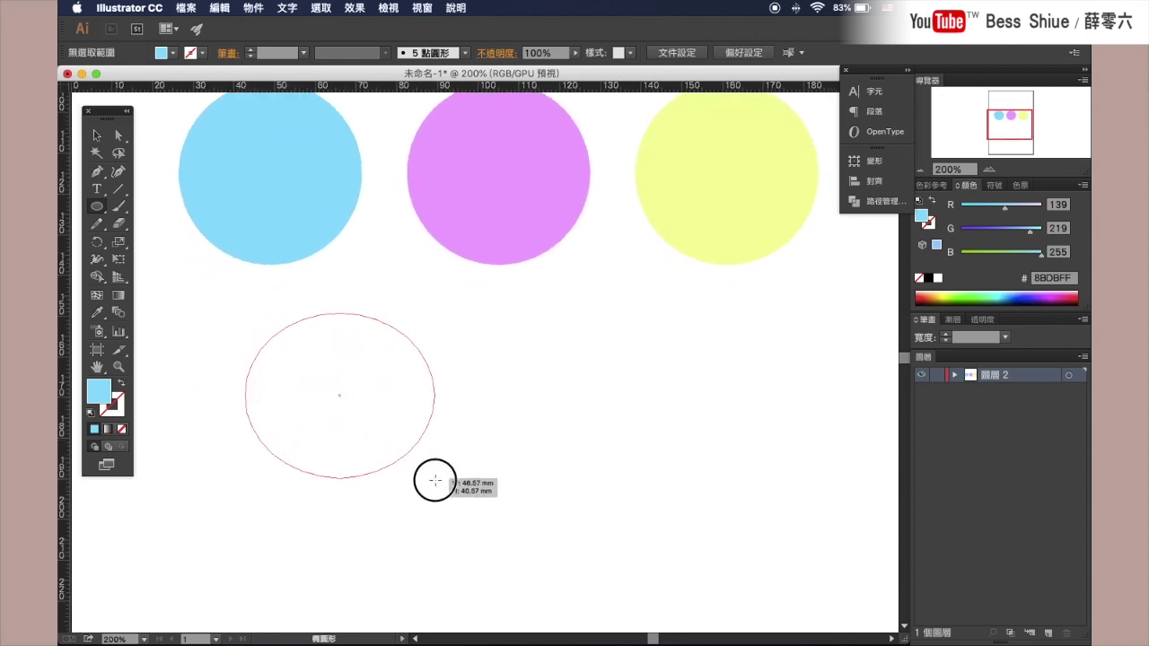
pyautogui.moveTo(433, 478); pyautogui.dragTo(436, 500)
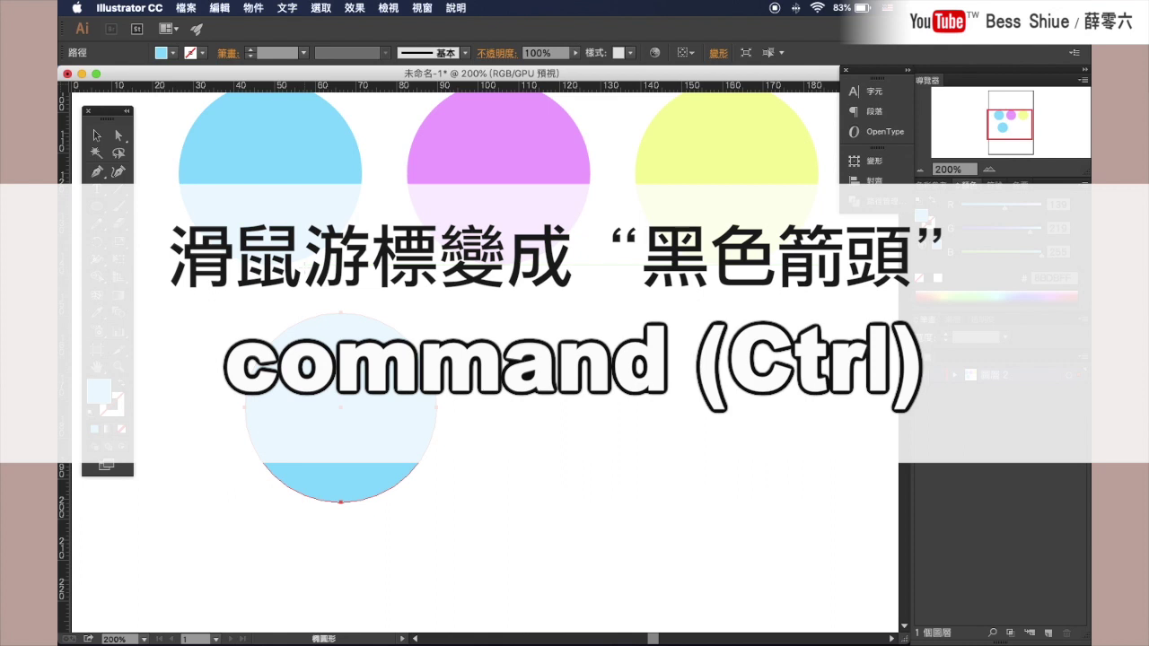
# Temporarily switch to selection and click through the circles, ending on the magenta one
pyautogui.press('super')
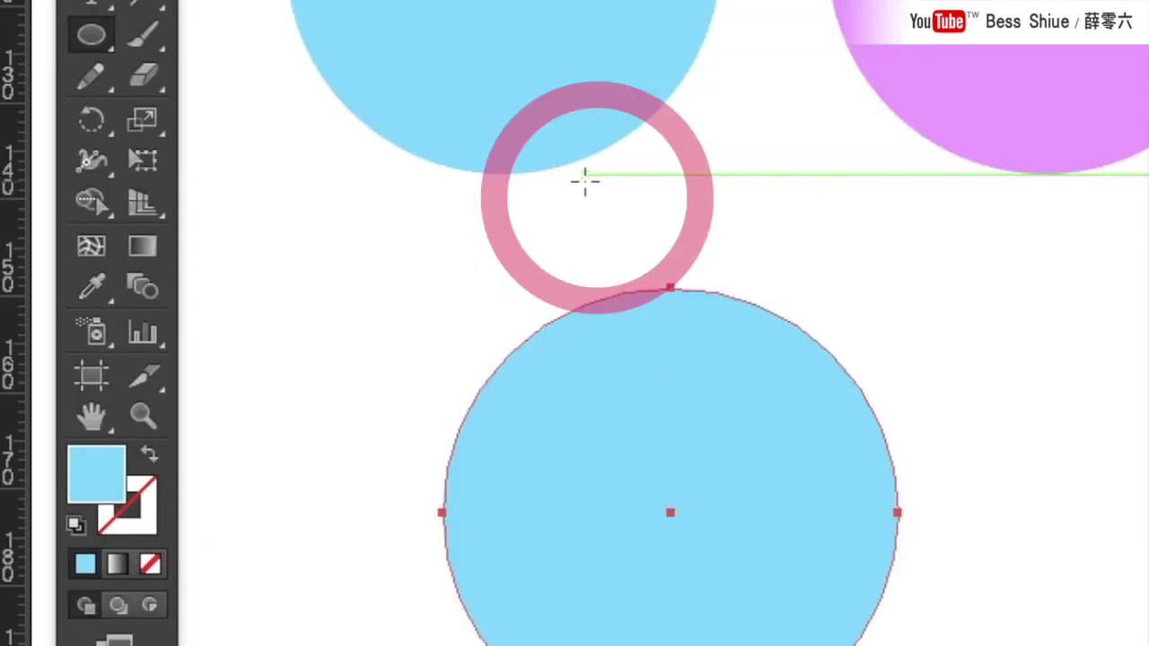
pyautogui.press('ctrl')
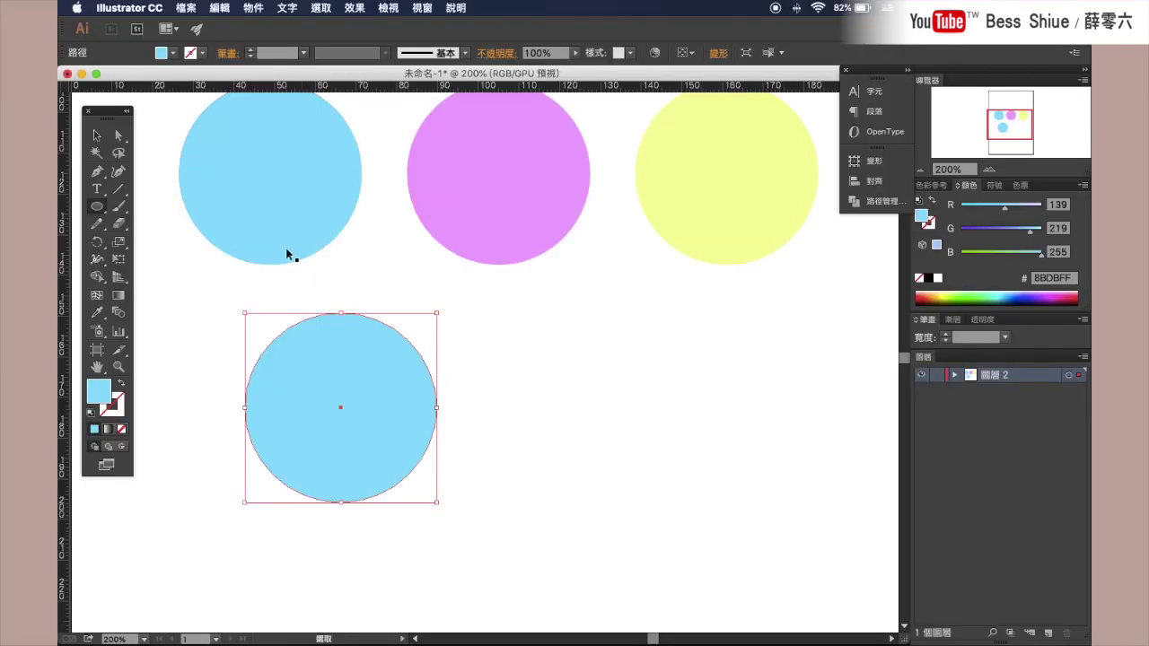
pyautogui.keyDown('ctrl'); pyautogui.click(286, 247); pyautogui.keyUp('ctrl')
pyautogui.keyDown('ctrl'); pyautogui.click(503, 215); pyautogui.keyUp('ctrl')
pyautogui.keyDown('ctrl'); pyautogui.click(718, 220); pyautogui.keyUp('ctrl')
pyautogui.keyDown('ctrl'); pyautogui.click(350, 211); pyautogui.keyUp('ctrl')
pyautogui.keyDown('ctrl'); pyautogui.click(453, 253); pyautogui.keyUp('ctrl')
pyautogui.press('l')
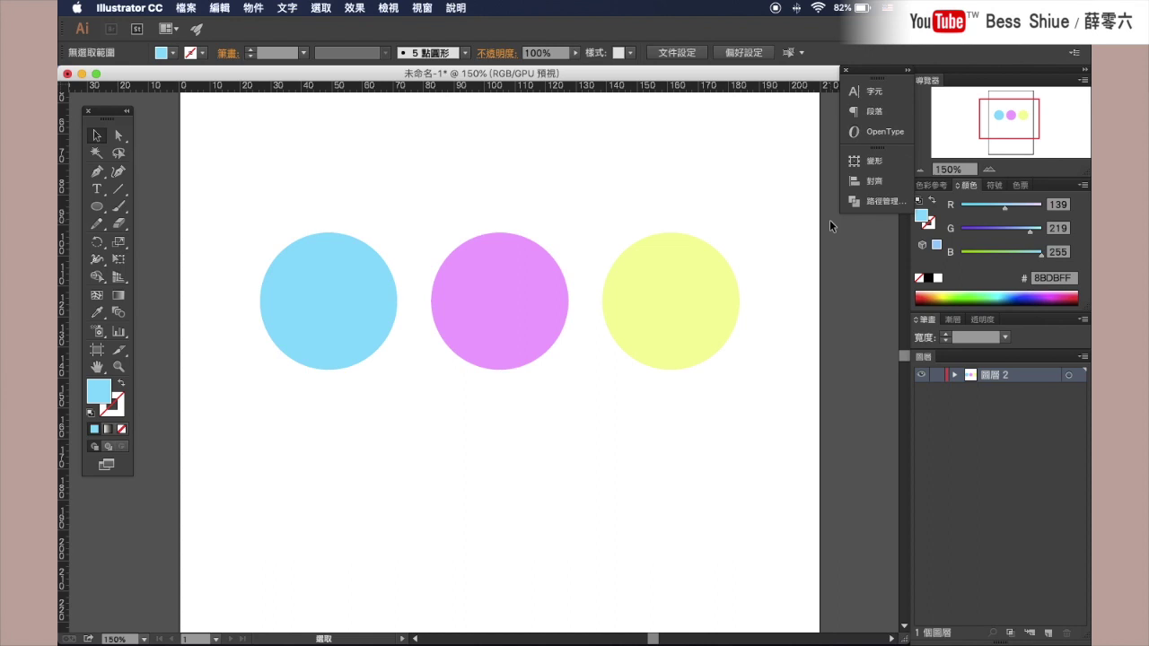
# Zoom in and out with the Navigator buttons, finishing at 150% with the whole artboard visible
pyautogui.click(987, 168)
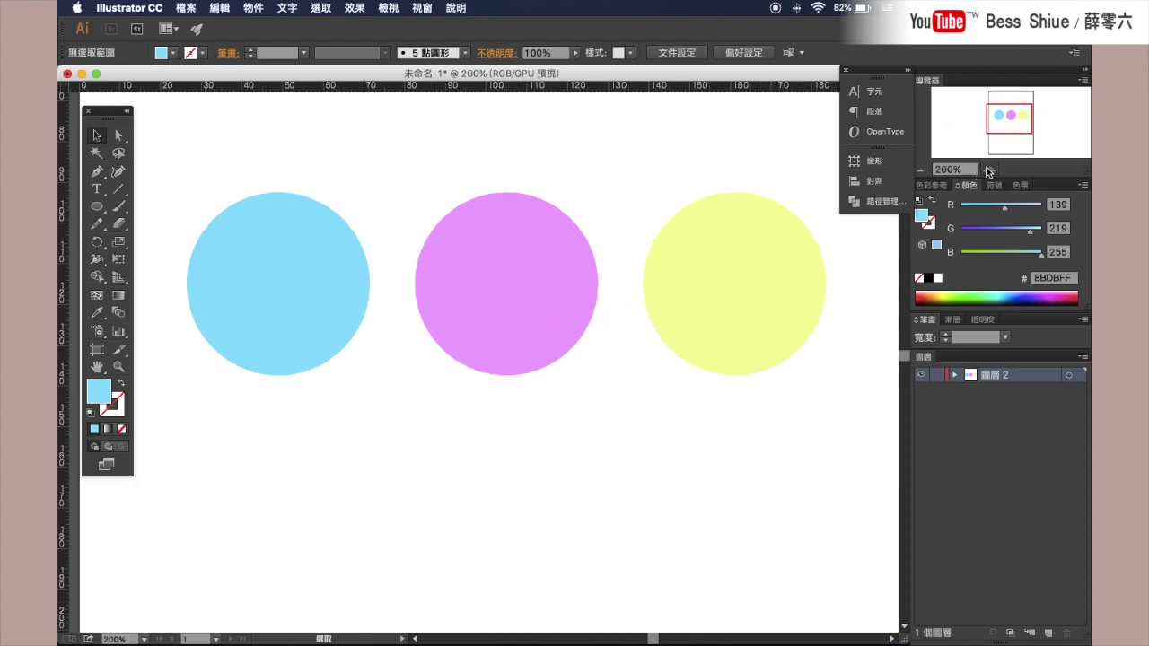
pyautogui.click(988, 168)
pyautogui.click(918, 171)
pyautogui.click(918, 170)
pyautogui.click(988, 170)
pyautogui.click(987, 170)
pyautogui.click(920, 170)
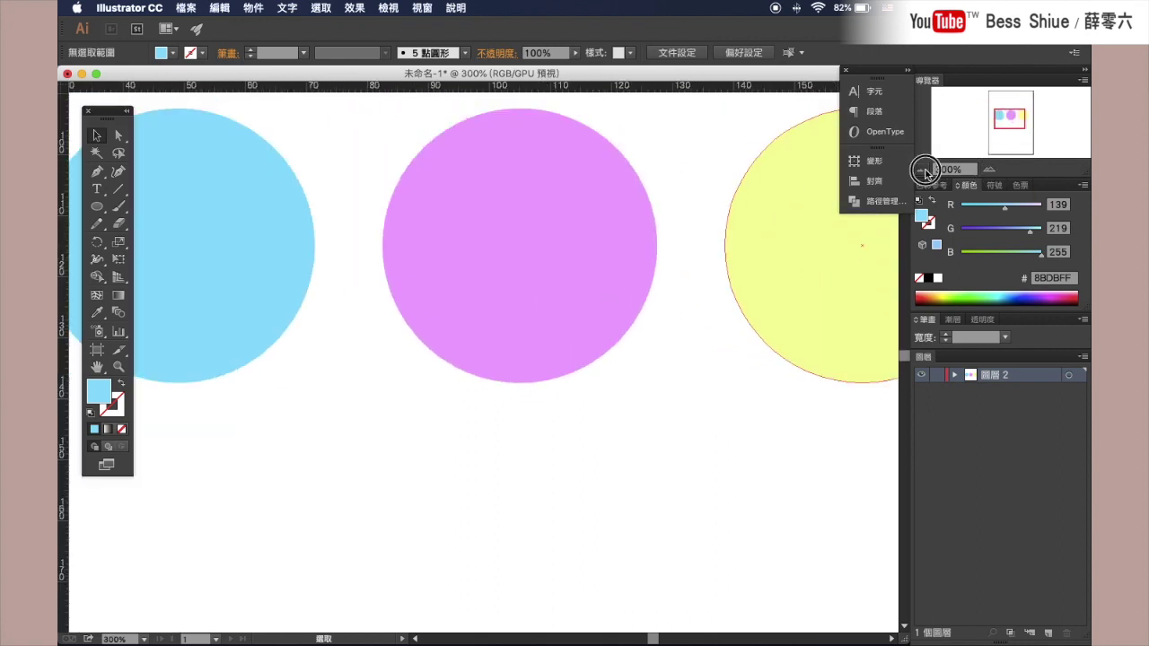
pyautogui.click(920, 171)
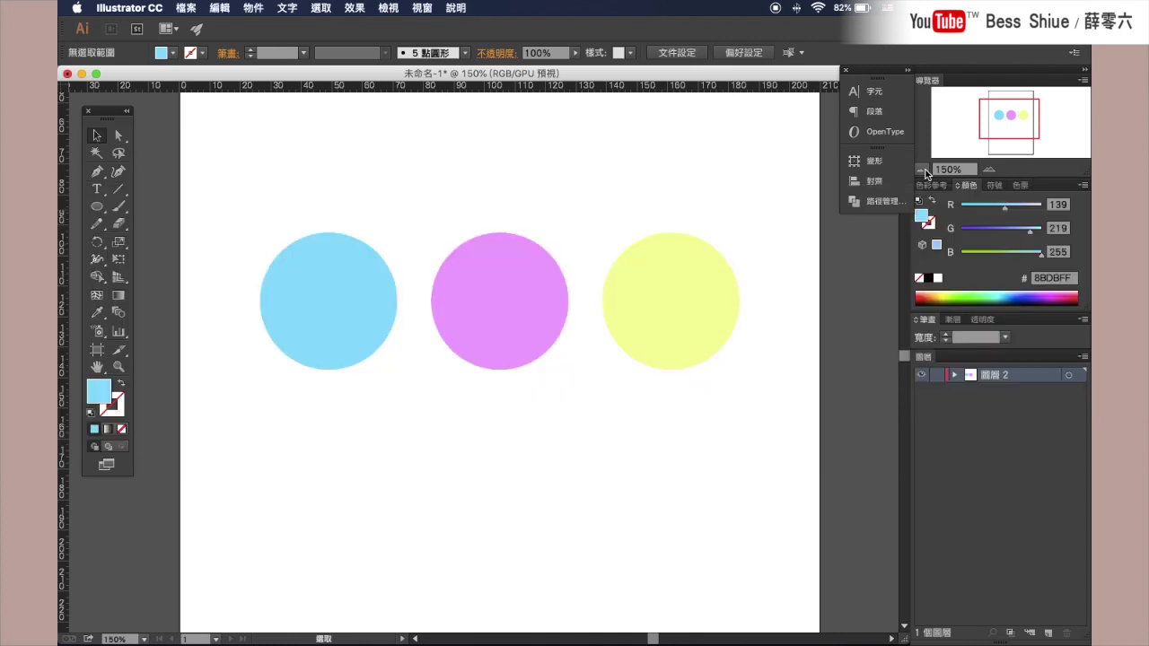
pyautogui.hotkey('ctrl', '+')
pyautogui.hotkey('ctrl', '+')
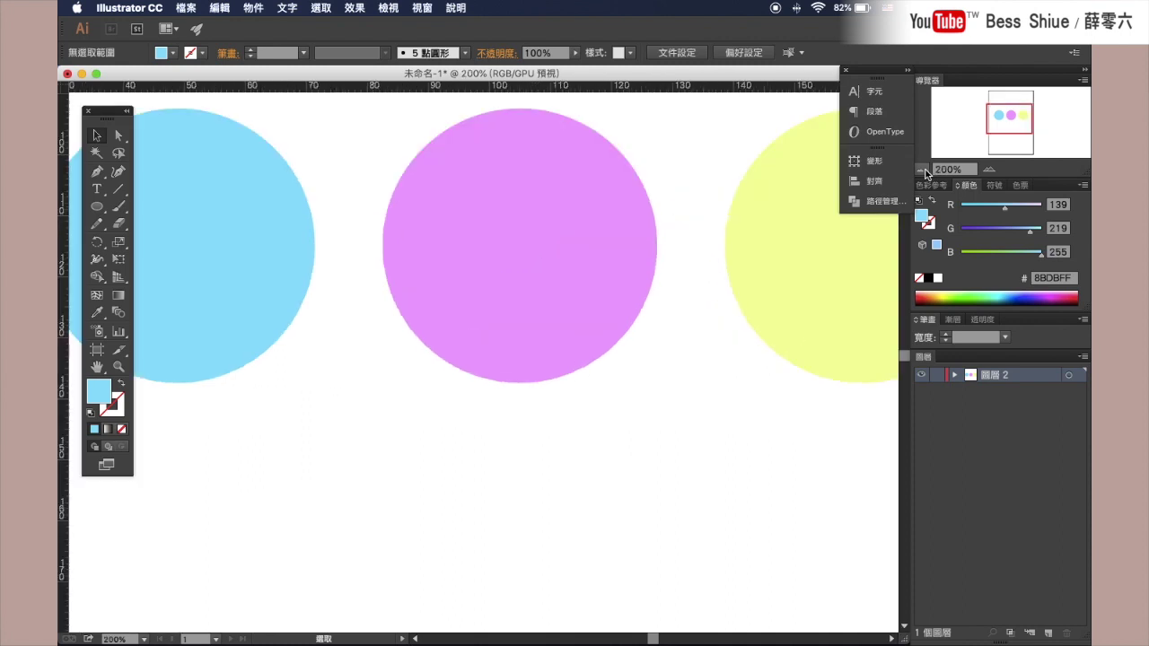
pyautogui.hotkey('ctrl', '+')
pyautogui.hotkey('ctrl', '+')
pyautogui.hotkey('ctrl', '+')
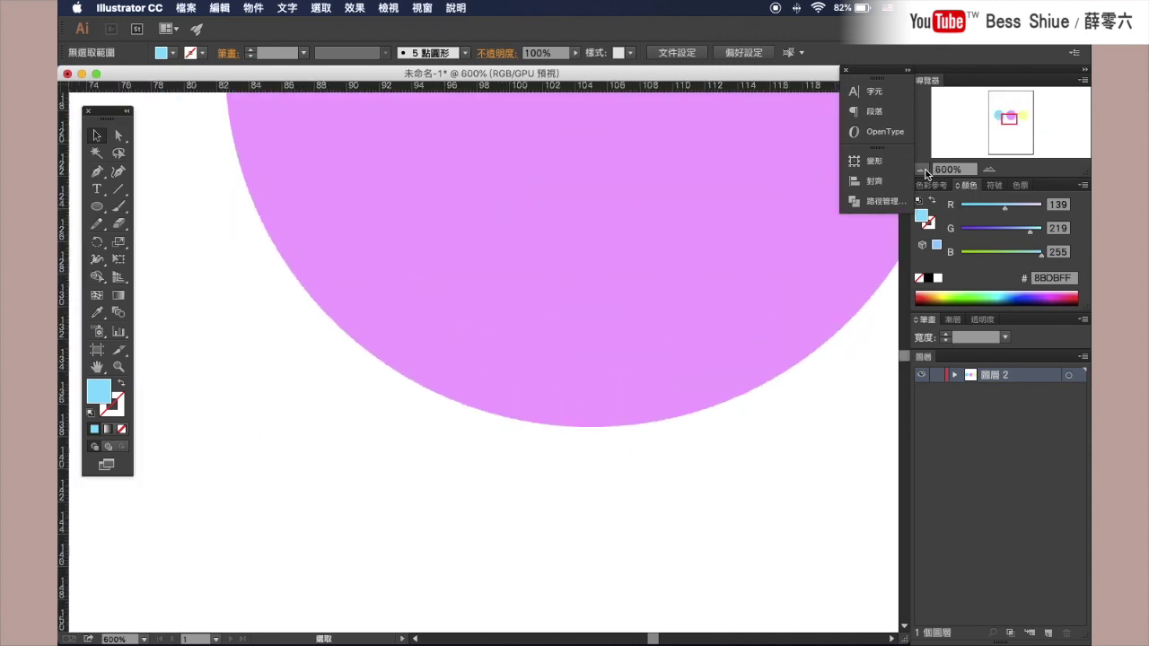
pyautogui.hotkey('ctrl', '+')
pyautogui.hotkey('ctrl', '+')
pyautogui.hotkey('ctrl', '+')
pyautogui.hotkey('ctrl', '+')
pyautogui.hotkey('ctrl', '+')
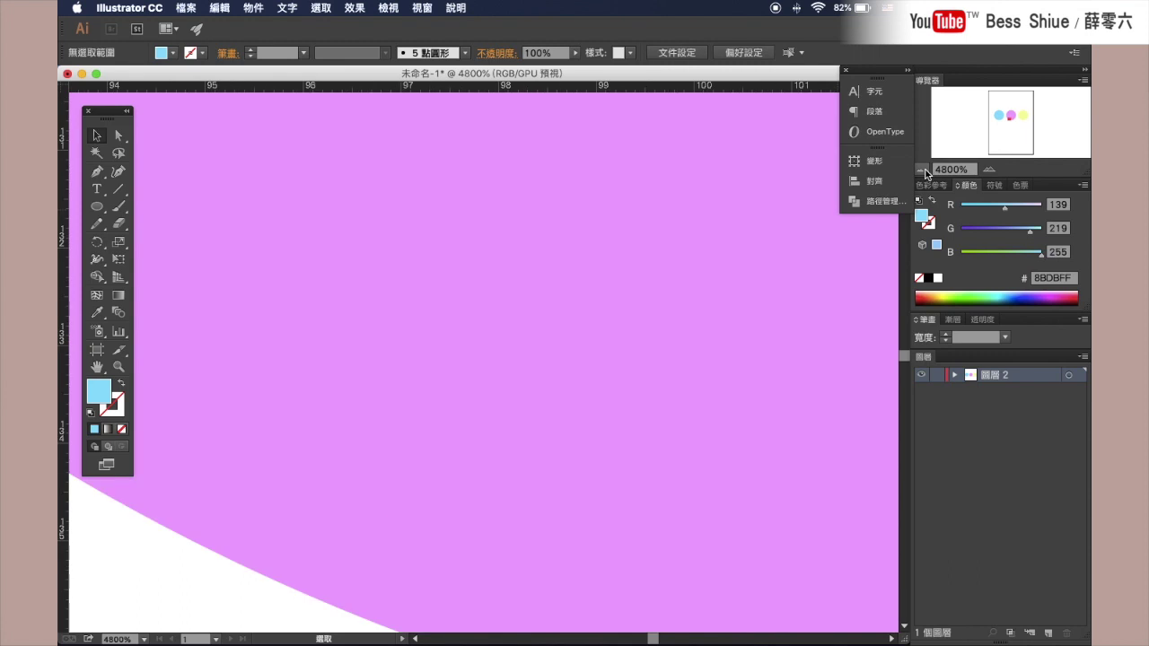
pyautogui.hotkey('ctrl', '+')
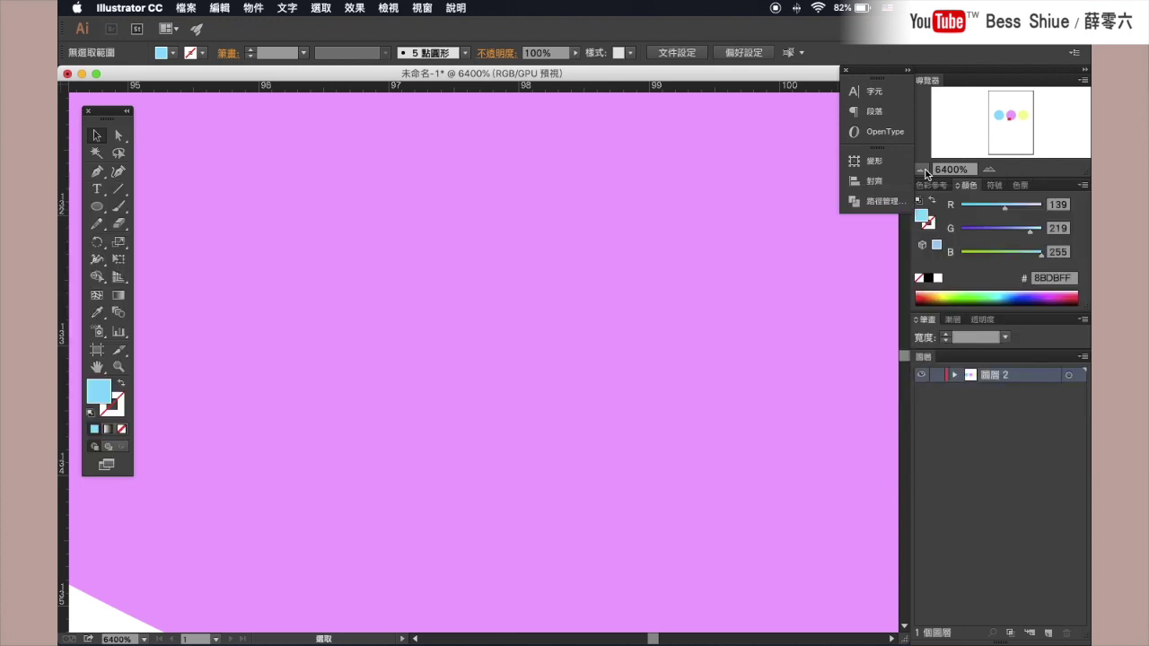
pyautogui.click(925, 173)
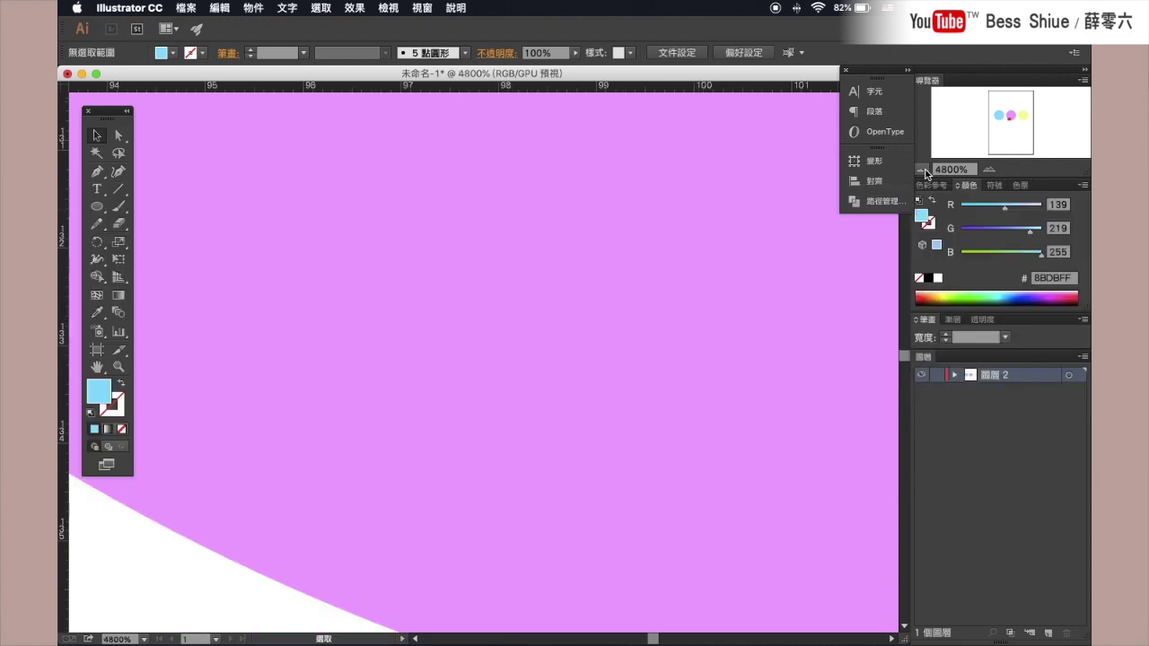
pyautogui.click(925, 173)
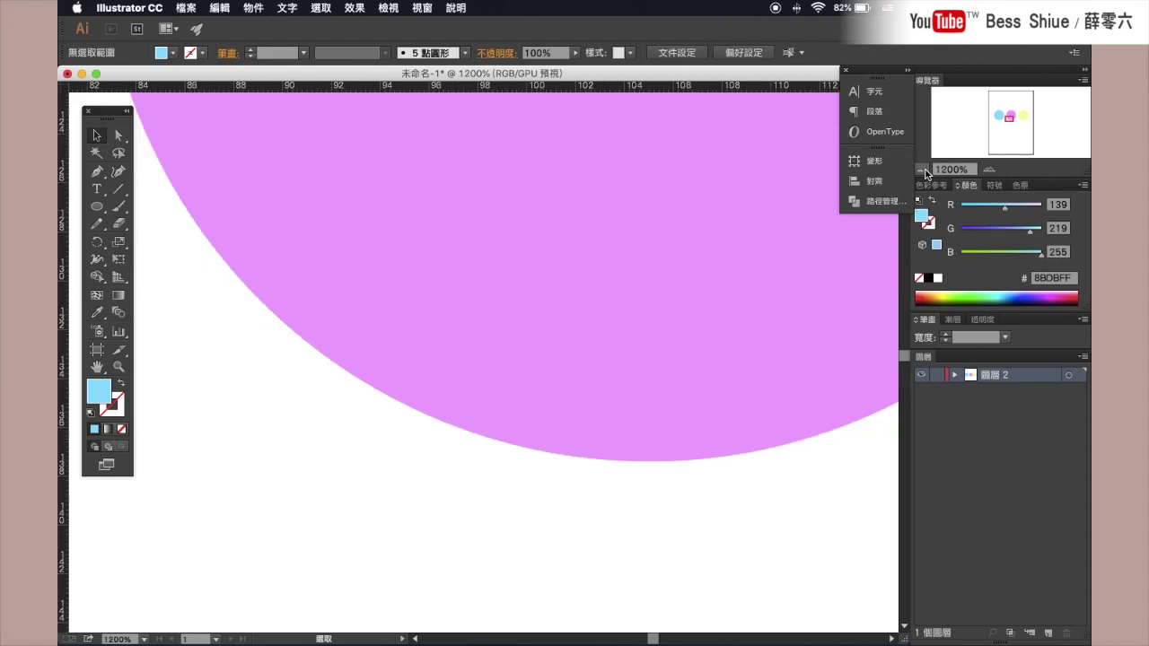
pyautogui.click(926, 173)
pyautogui.click(926, 173)
pyautogui.click(925, 173)
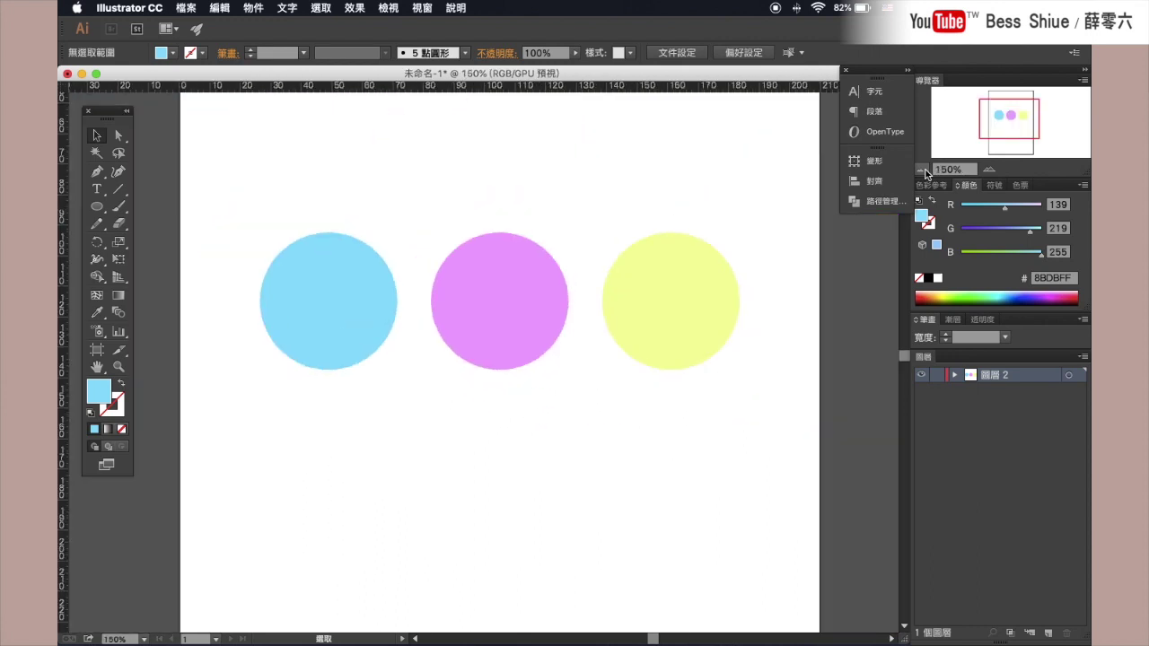